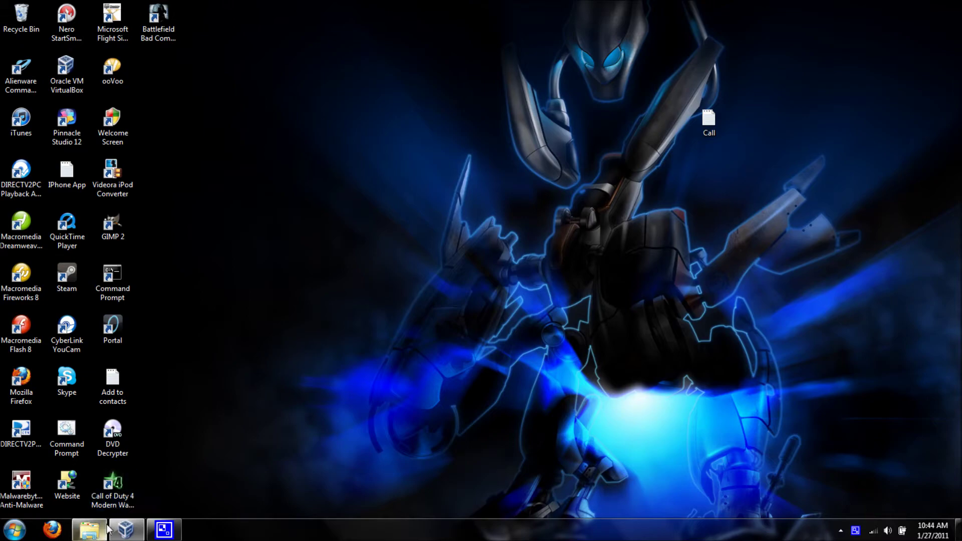
# Locate the Kalyway_10.5.2_DVD_Intel_Amd.iso file in its Documents library folder.
pyautogui.click(104, 533)
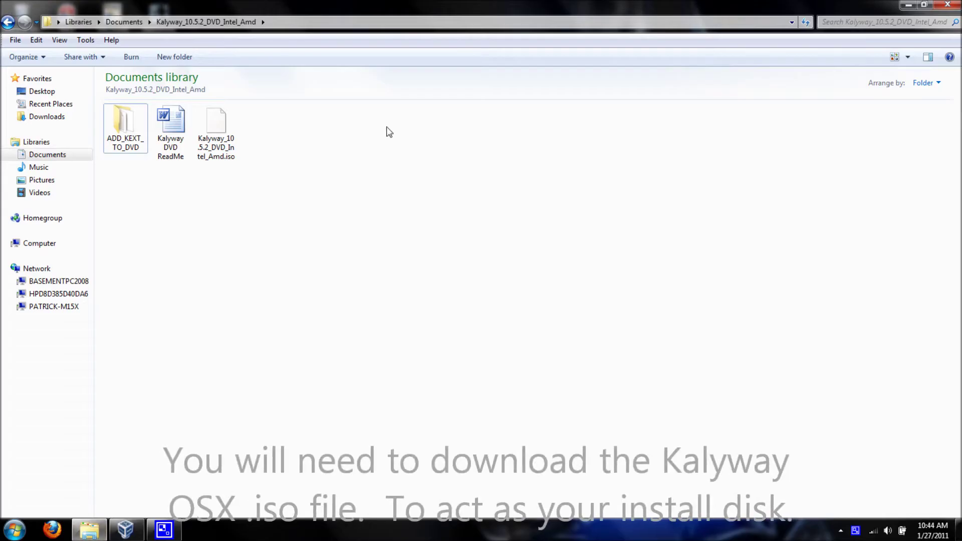
pyautogui.moveTo(302, 171); pyautogui.dragTo(211, 122)
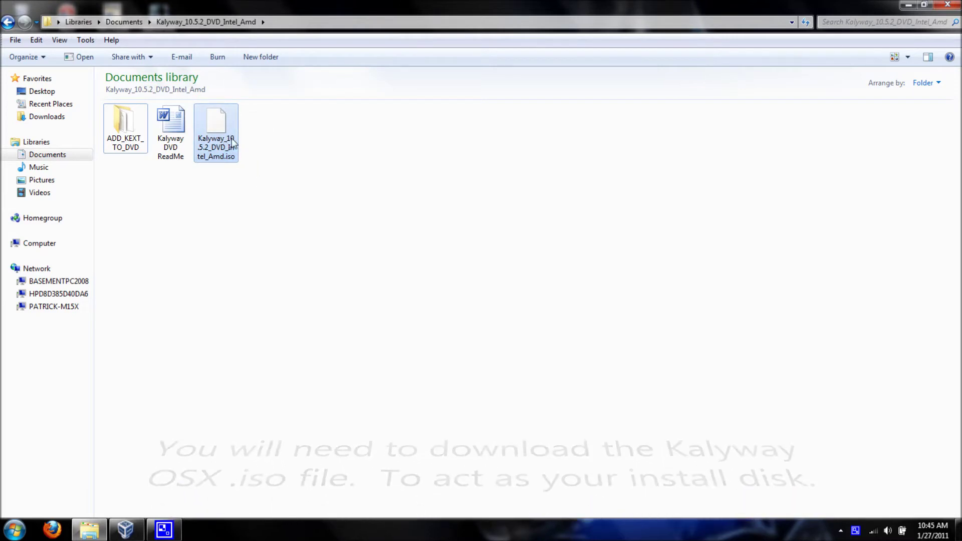
pyautogui.click(339, 144)
pyautogui.click(906, 5)
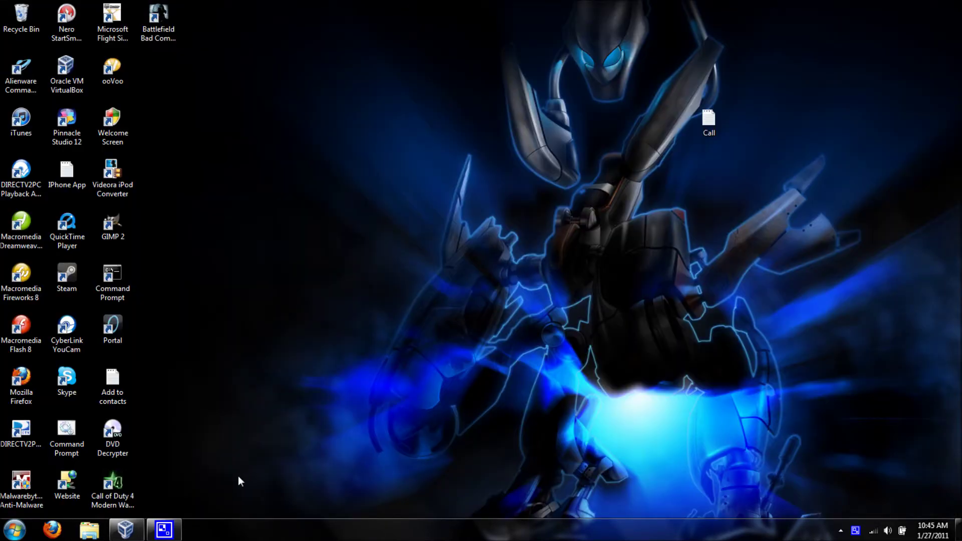
# Switch to VirtualBox and begin a new Mac OS X Server virtual machine named OSX with 2048 MB of base memory.
pyautogui.click(127, 530)
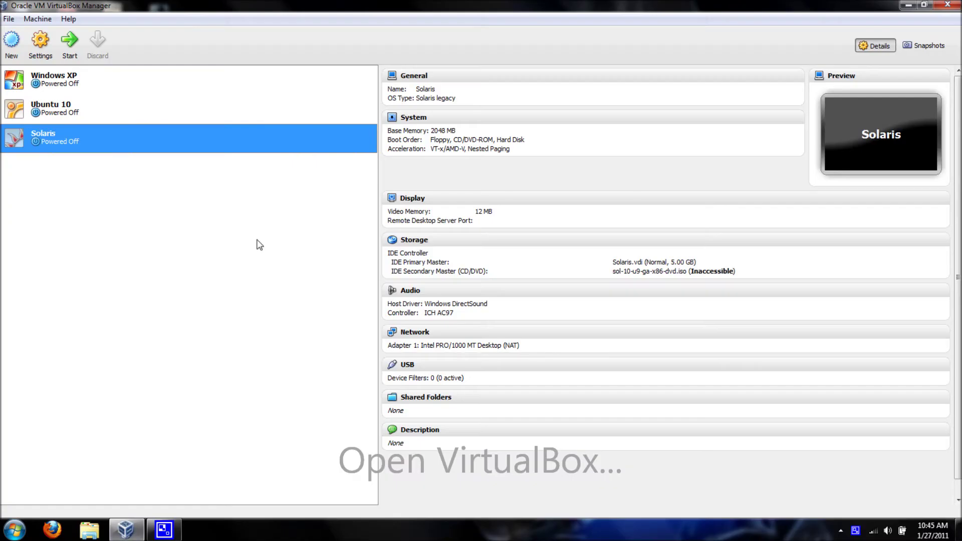
pyautogui.click(11, 44)
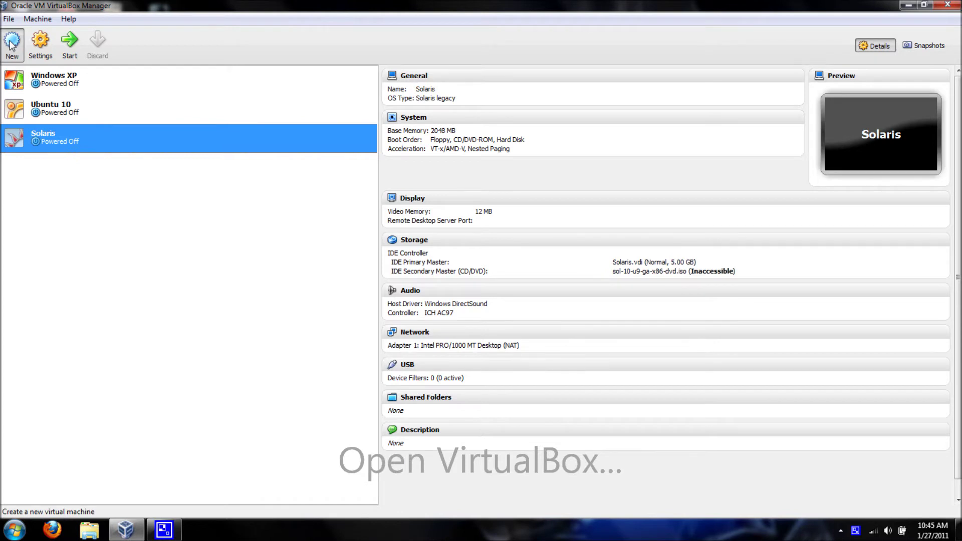
pyautogui.press('Return')
pyautogui.write('OSX')
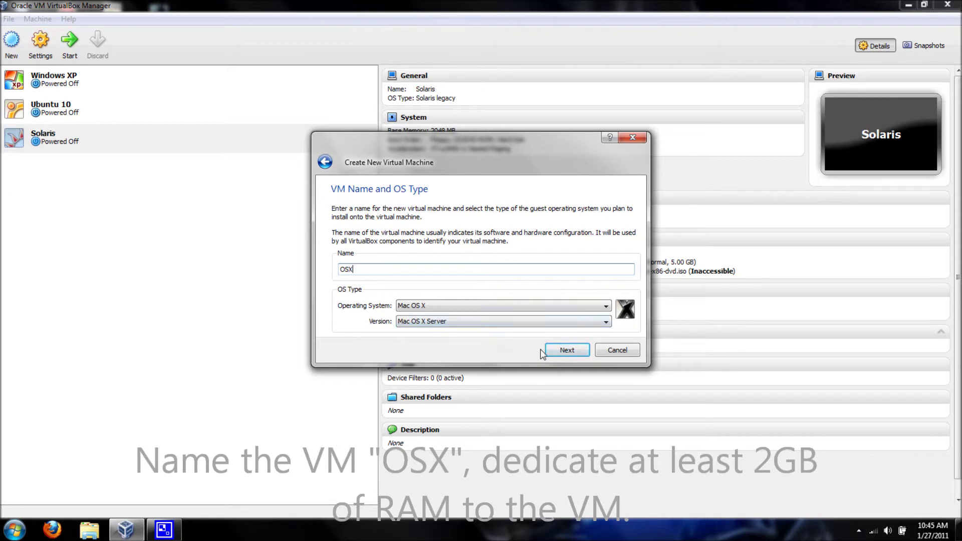
pyautogui.click(554, 347)
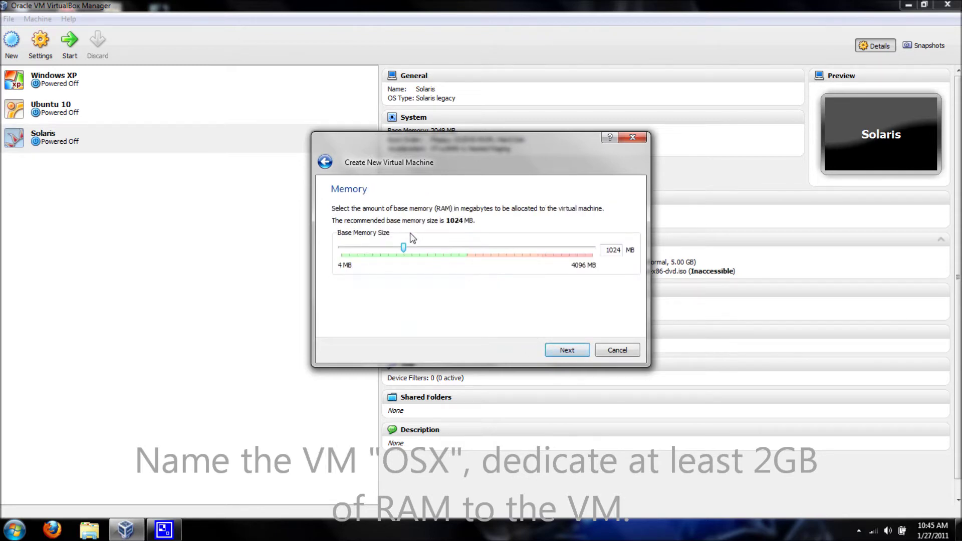
pyautogui.moveTo(403, 247); pyautogui.dragTo(472, 260)
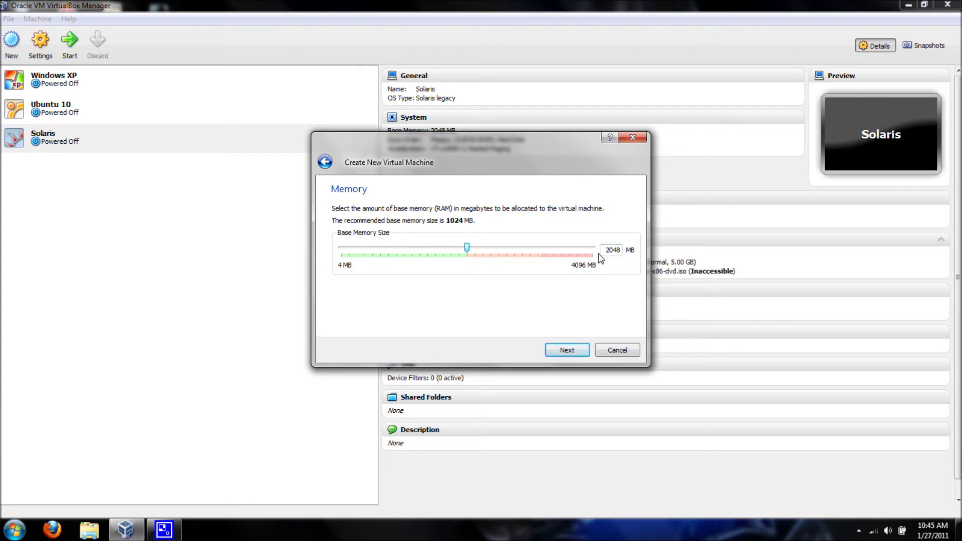
pyautogui.click(564, 357)
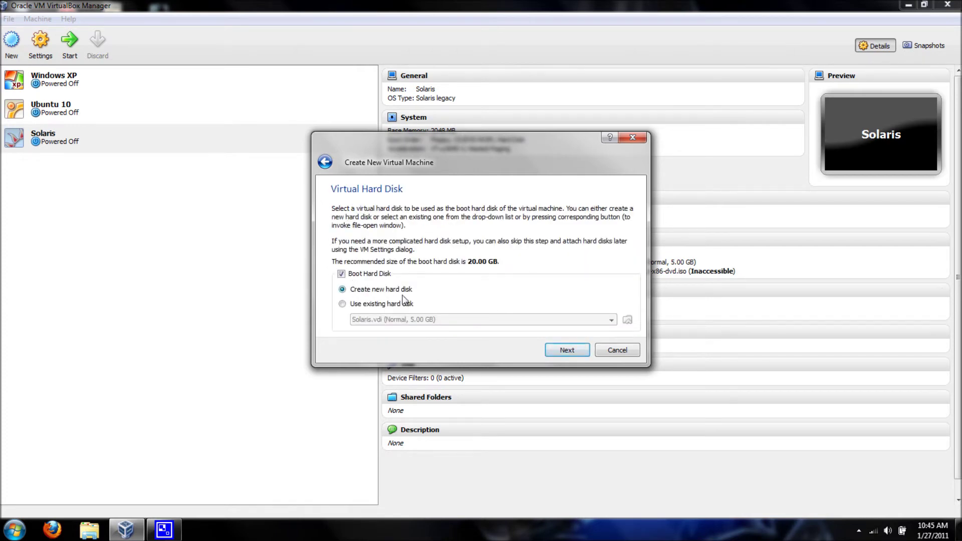
# Create a new dynamically expanding 20 GB boot hard disk for the OSX machine and finish creating the virtual machine.
pyautogui.click(559, 349)
pyautogui.click(547, 326)
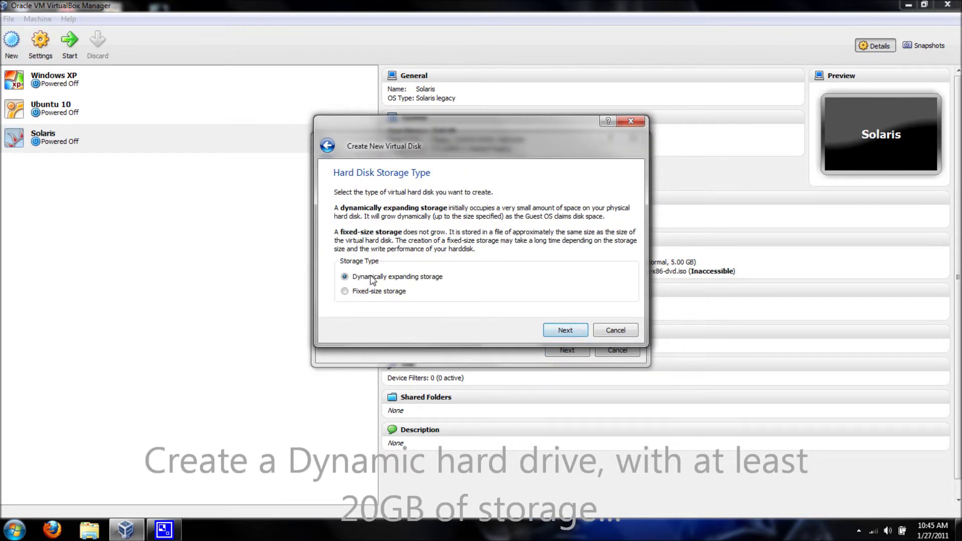
pyautogui.click(558, 333)
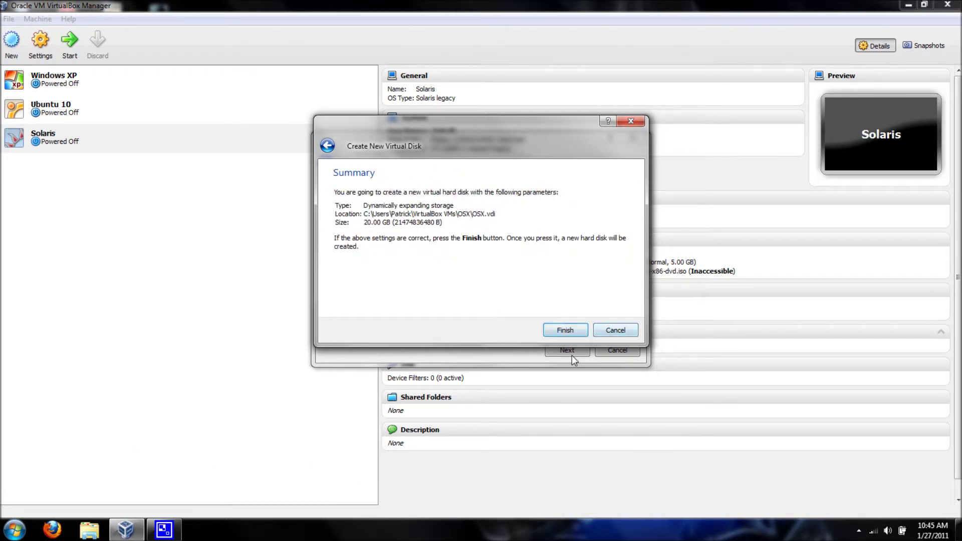
pyautogui.click(566, 331)
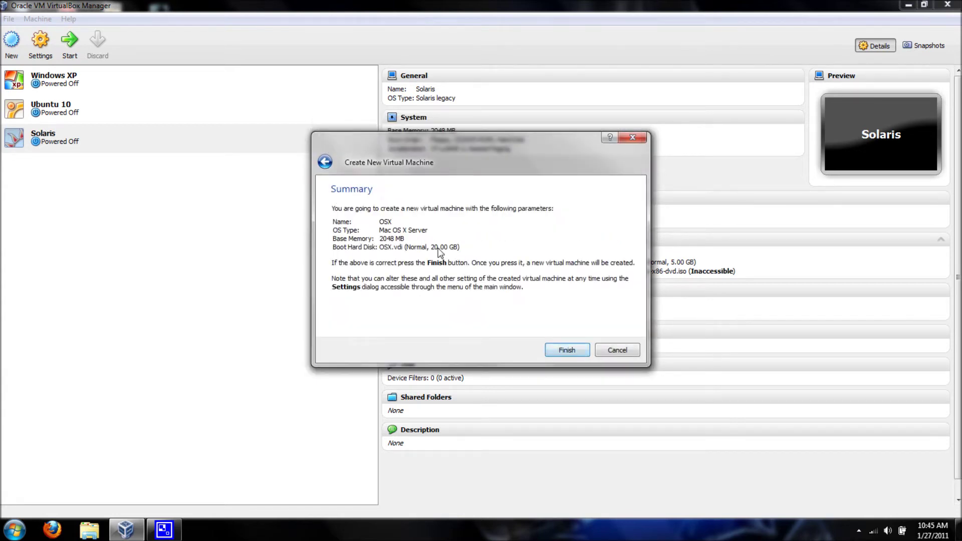
pyautogui.moveTo(431, 247); pyautogui.dragTo(443, 250)
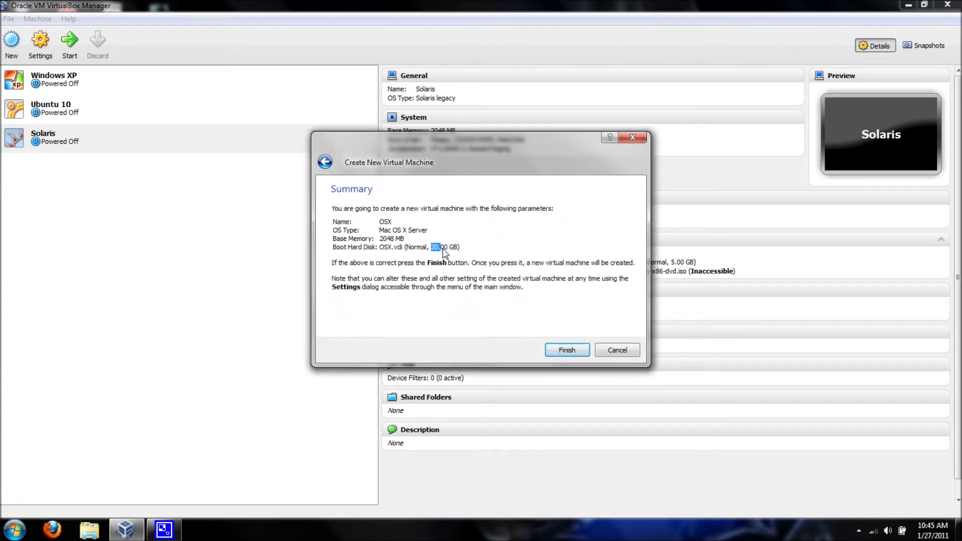
pyautogui.click(562, 351)
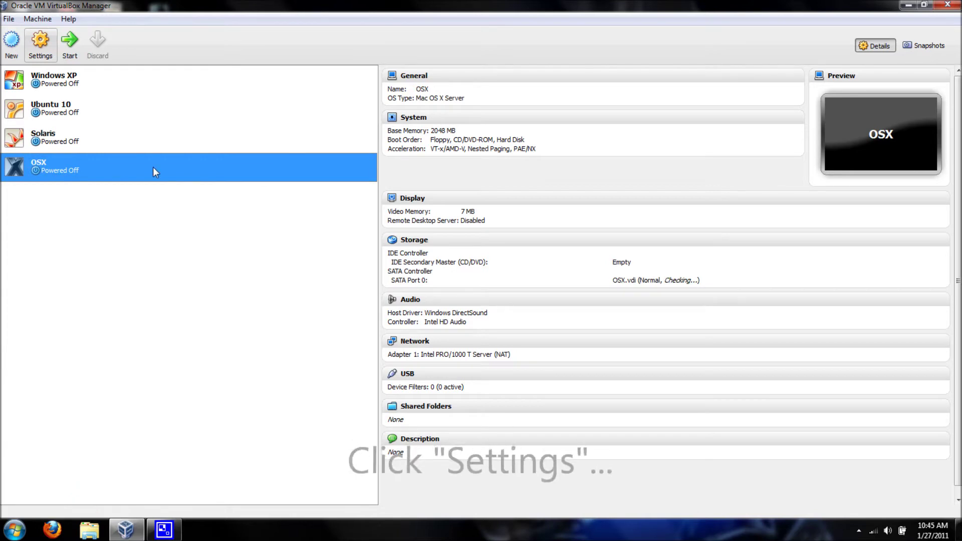
# In the OSX machine's system settings, disable Floppy booting, order the boot devices Hard Disk, CD/DVD-ROM, Floppy, and disable EFI.
pyautogui.hotkey('ctrl', 's')
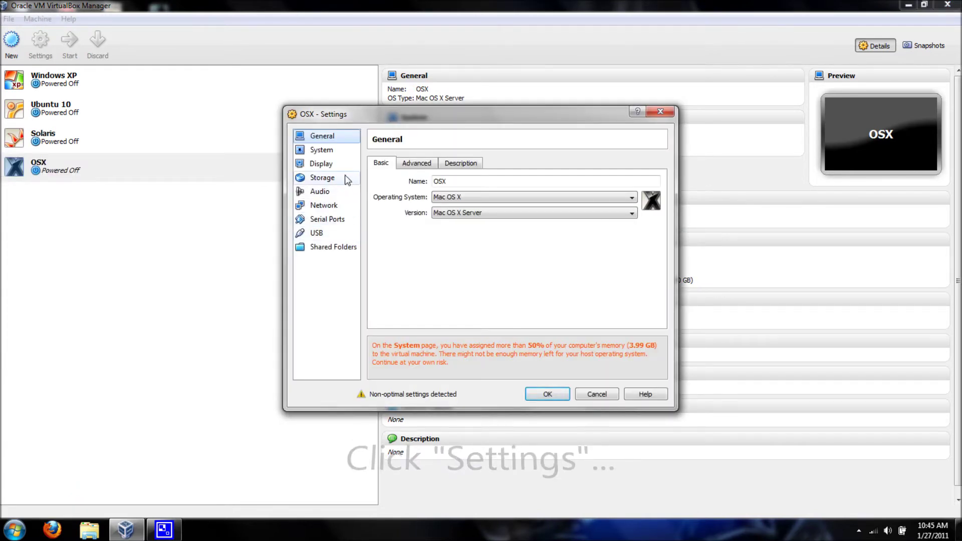
pyautogui.click(338, 148)
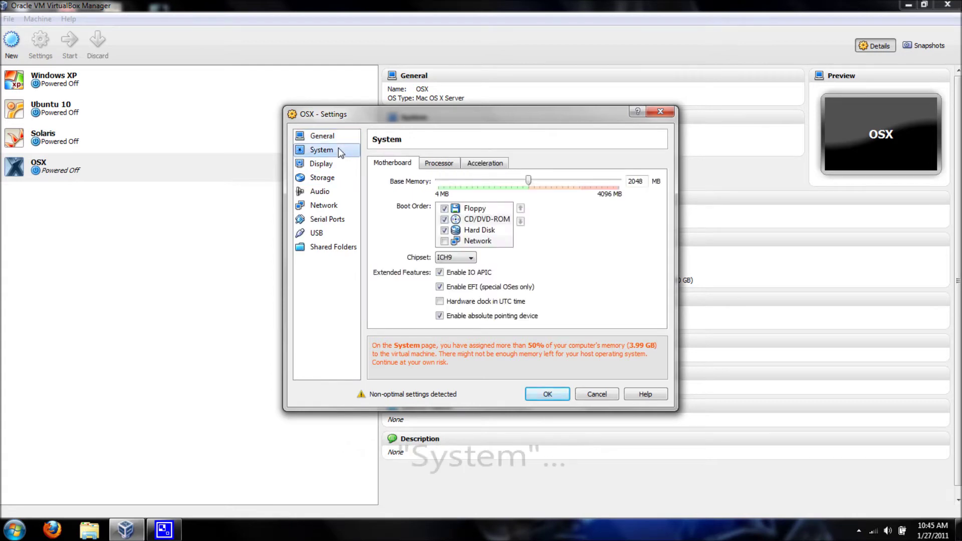
pyautogui.click(444, 209)
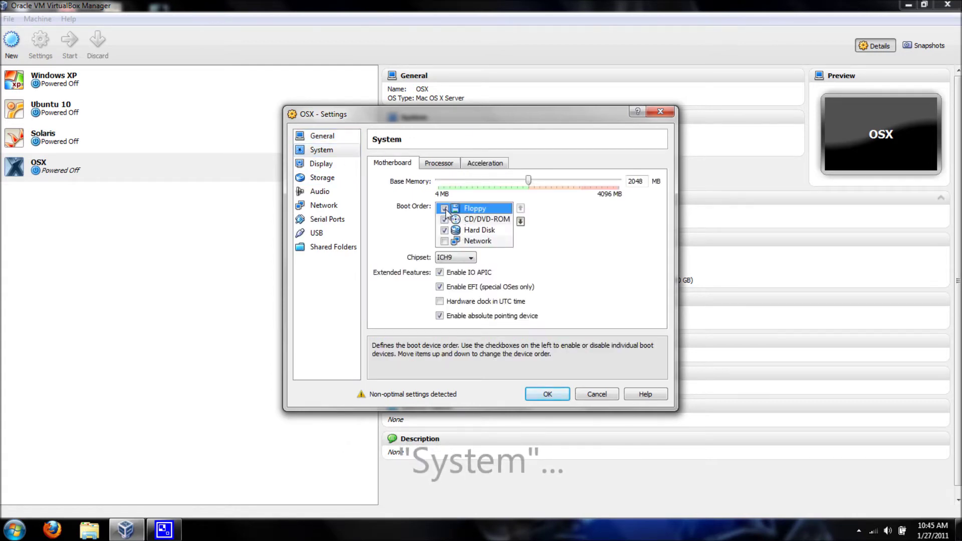
pyautogui.click(520, 221)
pyautogui.click(520, 221)
pyautogui.click(506, 219)
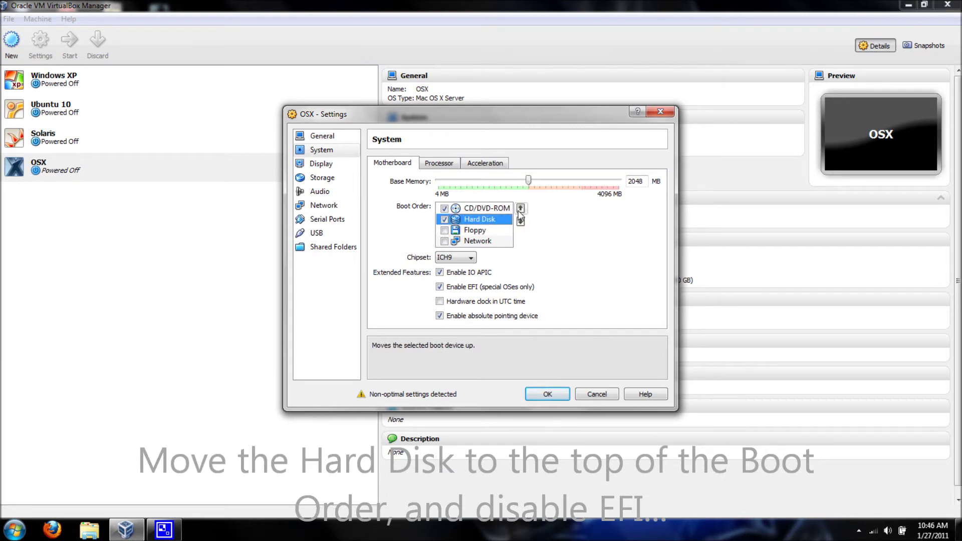
pyautogui.click(520, 208)
pyautogui.click(439, 287)
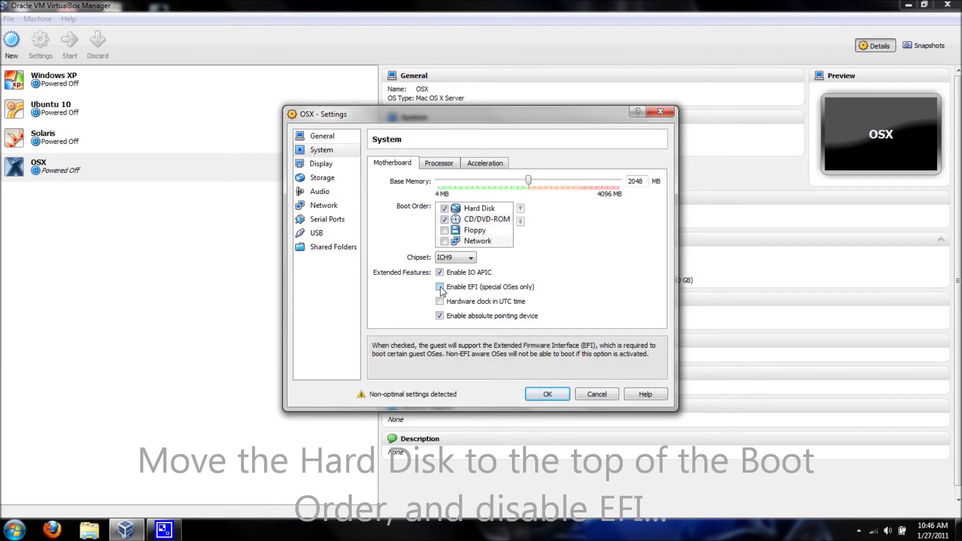
pyautogui.click(436, 164)
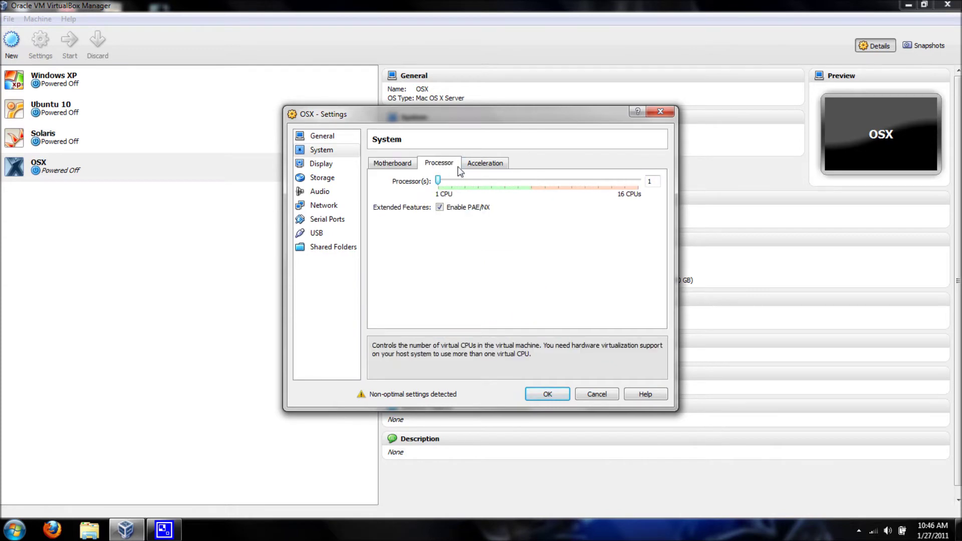
pyautogui.click(479, 167)
pyautogui.click(396, 165)
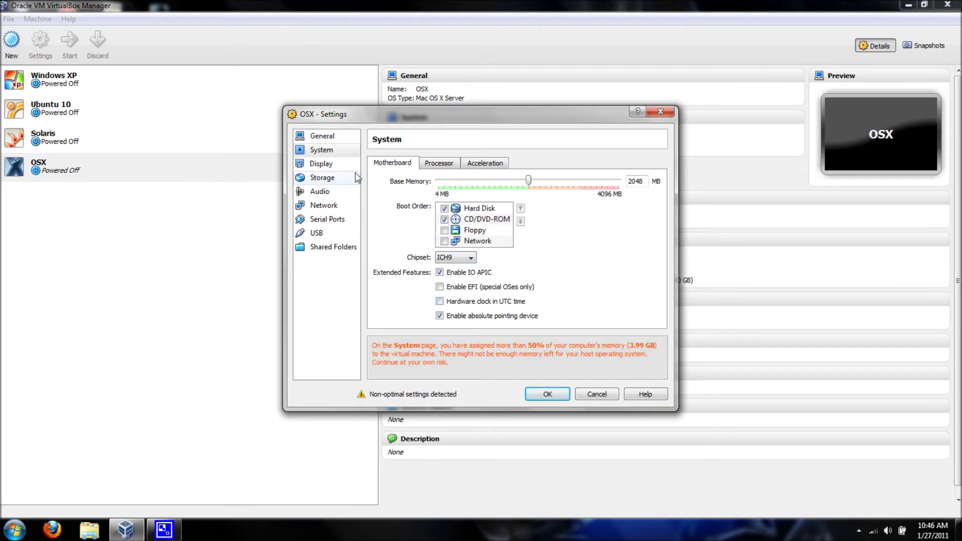
pyautogui.click(322, 177)
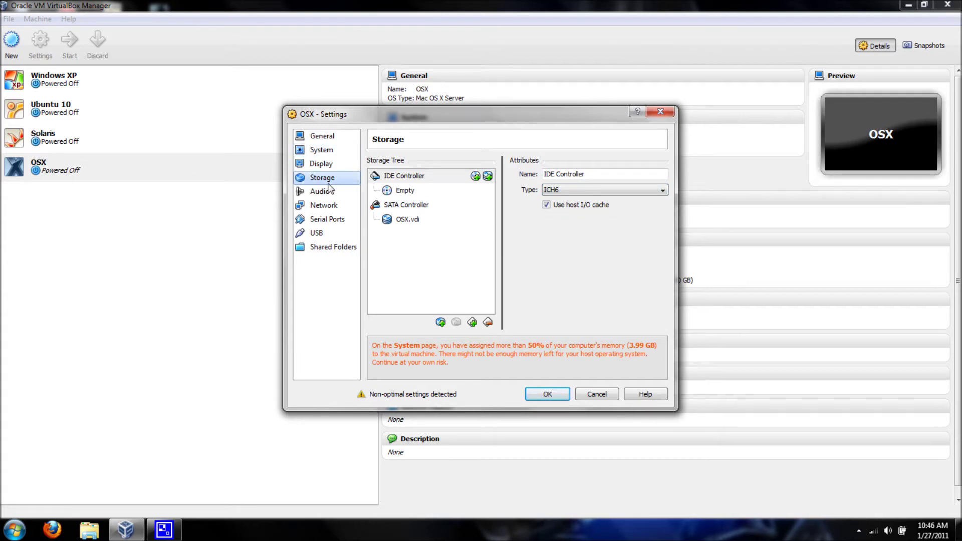
# Set the OSX machine's video memory to 128 MB and save its settings.
pyautogui.click(328, 167)
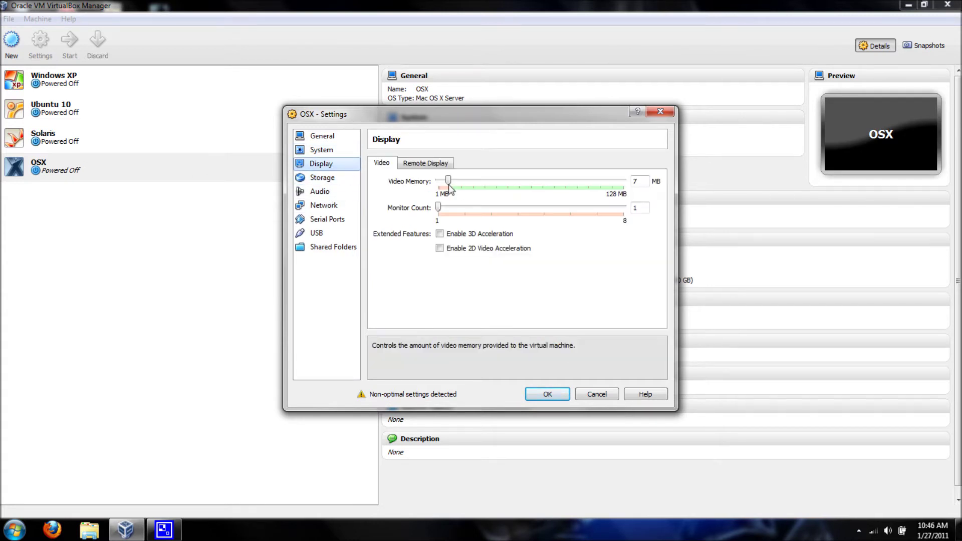
pyautogui.moveTo(448, 181); pyautogui.dragTo(531, 183)
pyautogui.moveTo(679, 201); pyautogui.dragTo(655, 184)
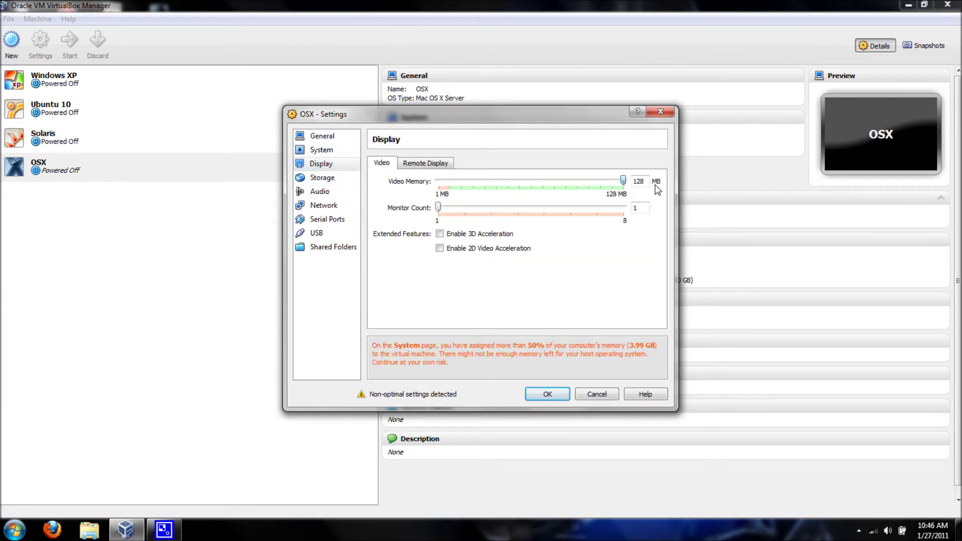
pyautogui.click(328, 151)
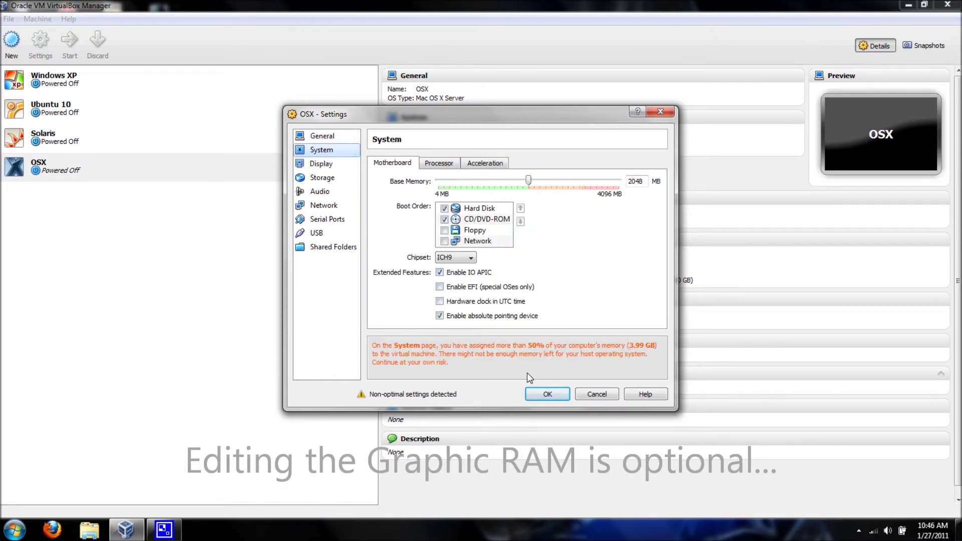
pyautogui.click(540, 394)
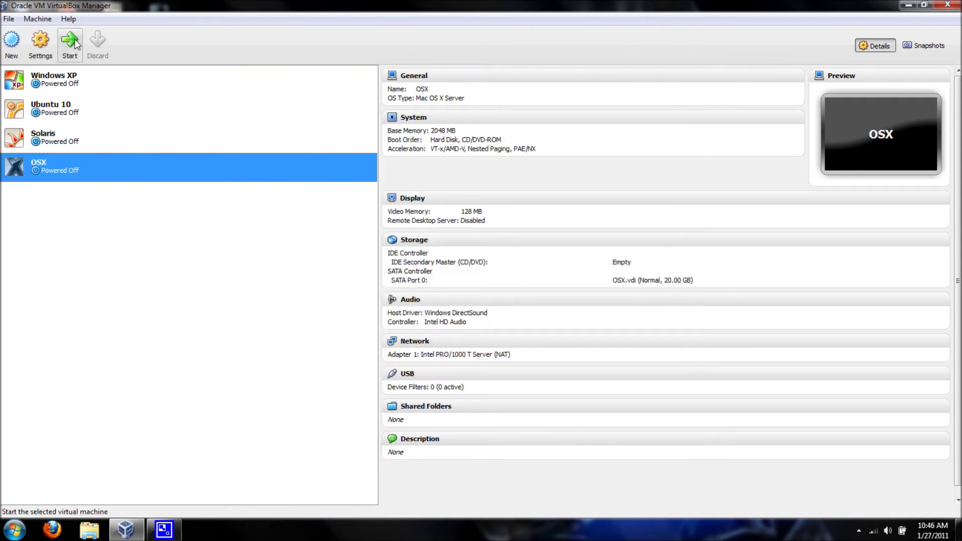
# Start the OSX virtual machine and boot it with Kalyway_10.5.2_DVD_Intel_Amd.iso as the installation media.
pyautogui.click(71, 40)
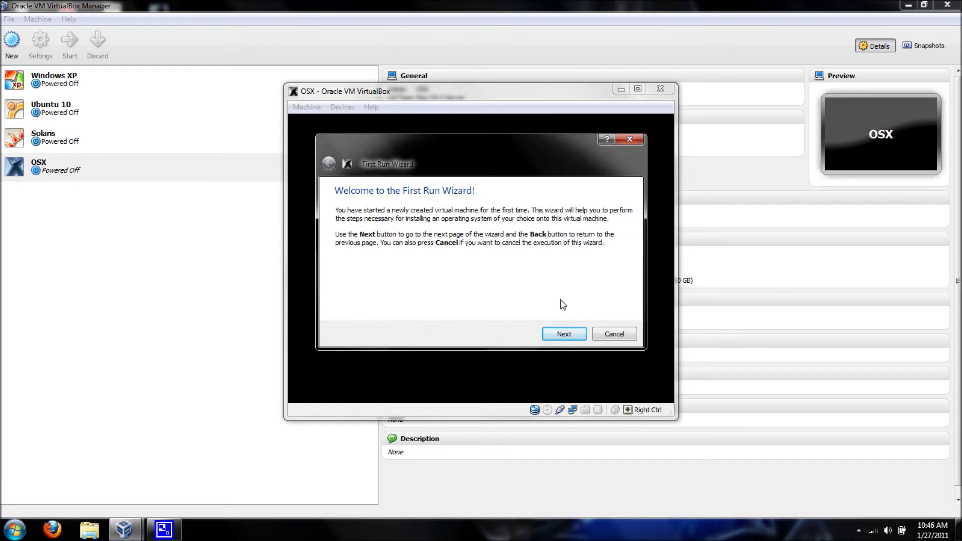
pyautogui.click(565, 333)
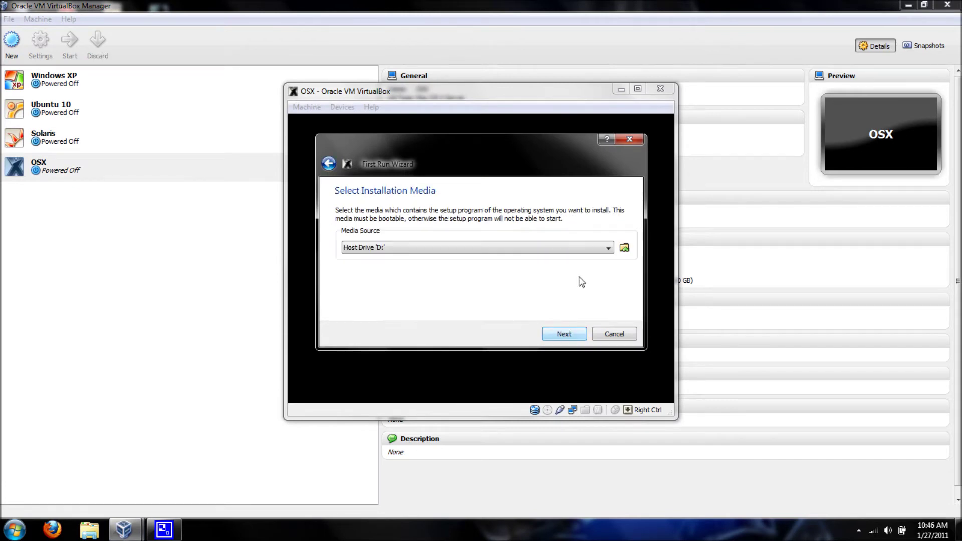
pyautogui.click(605, 248)
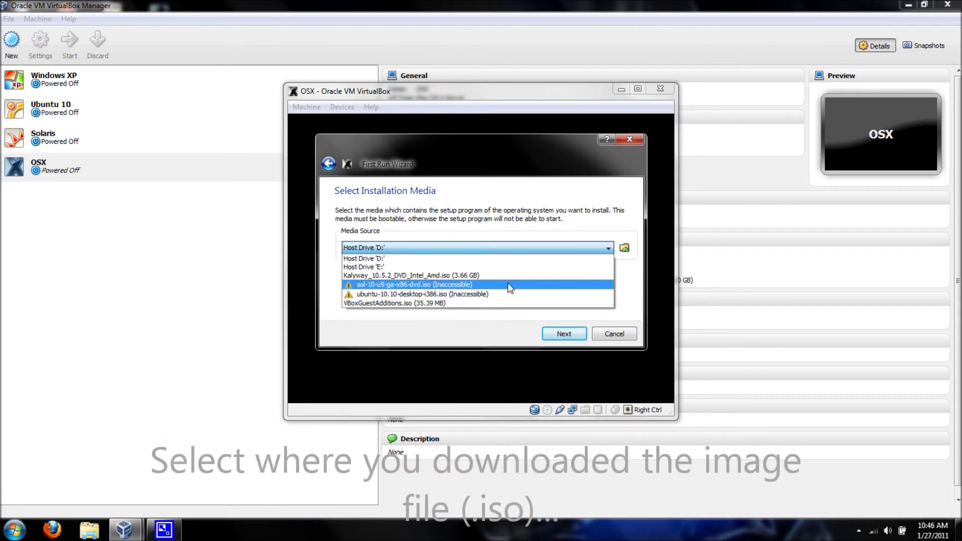
pyautogui.click(431, 280)
pyautogui.click(563, 334)
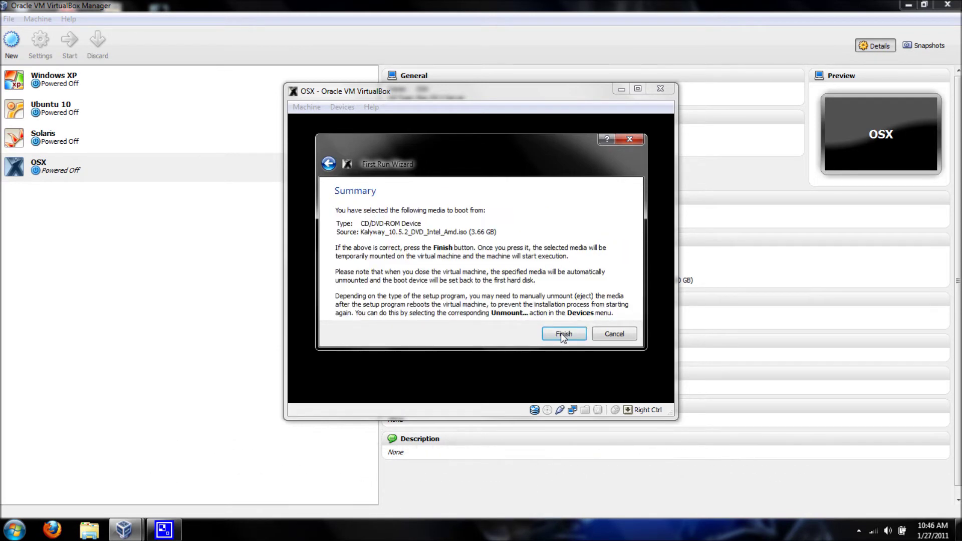
pyautogui.click(562, 334)
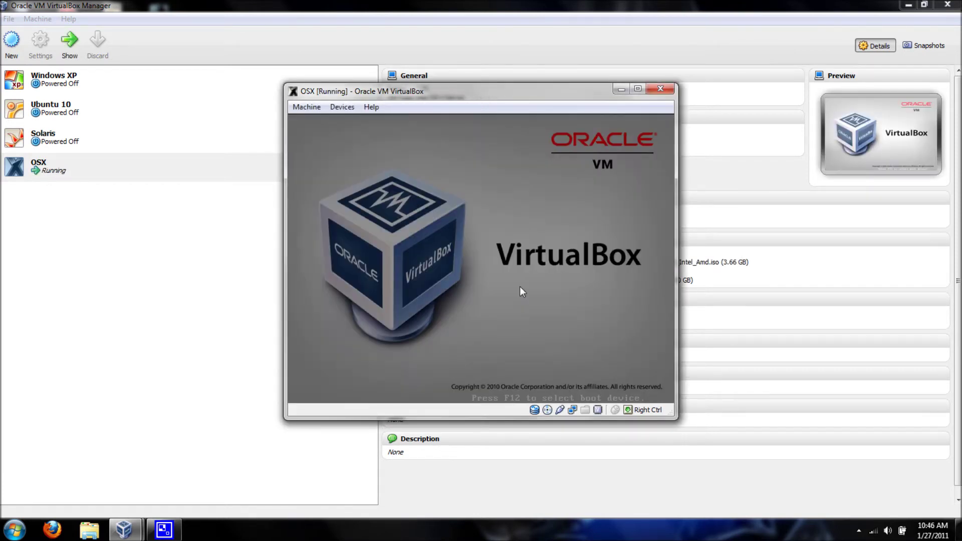
pyautogui.press('Return')
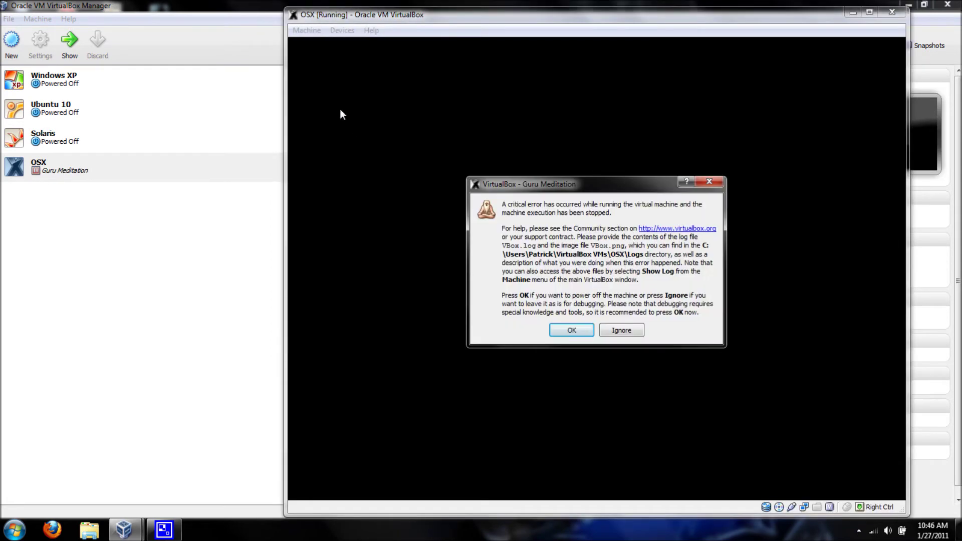
# Power off the stopped OSX virtual machine and restart it into the installation disc's loader.
pyautogui.click(571, 330)
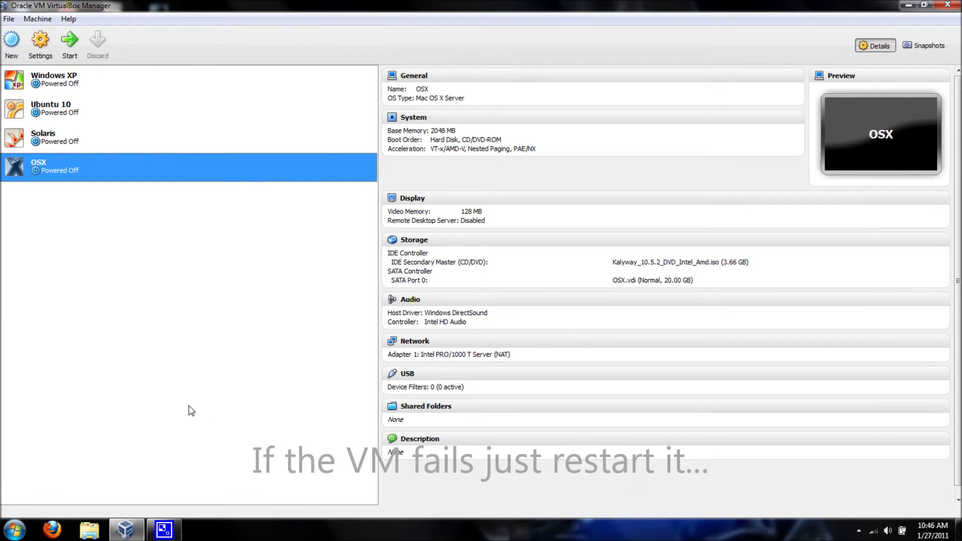
pyautogui.click(70, 56)
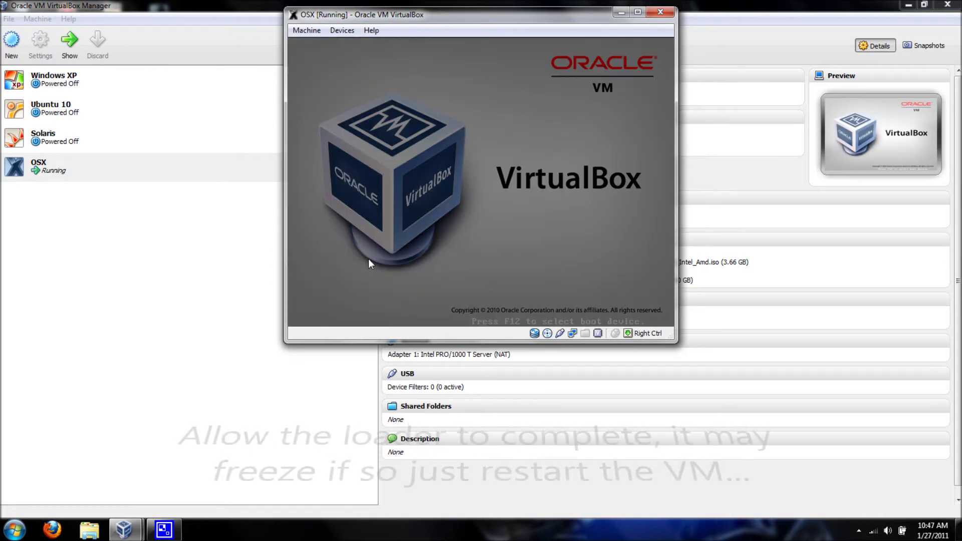
pyautogui.press('Return')
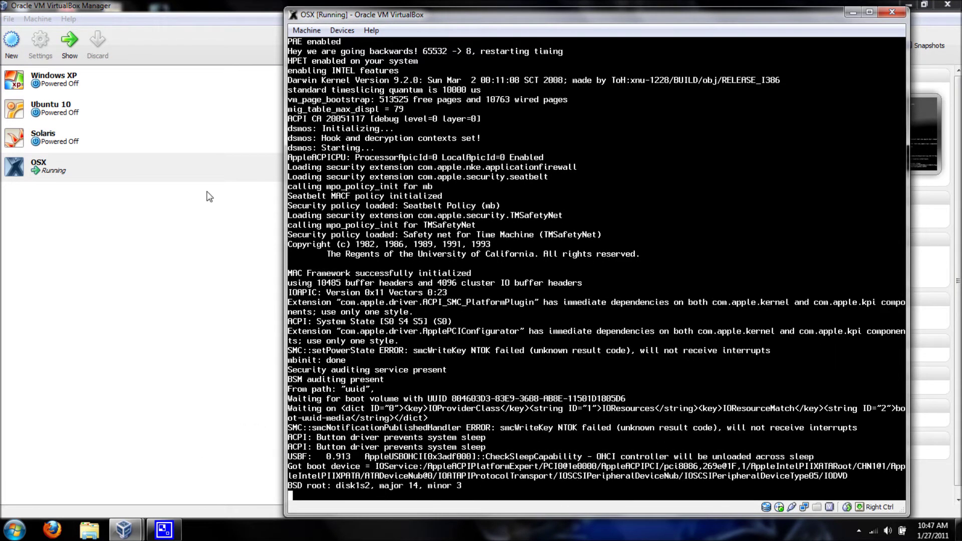
# Show the running OSX machine in fullscreen and go through the Mac OS X installer in English up to accepting the license agreement.
pyautogui.click(304, 30)
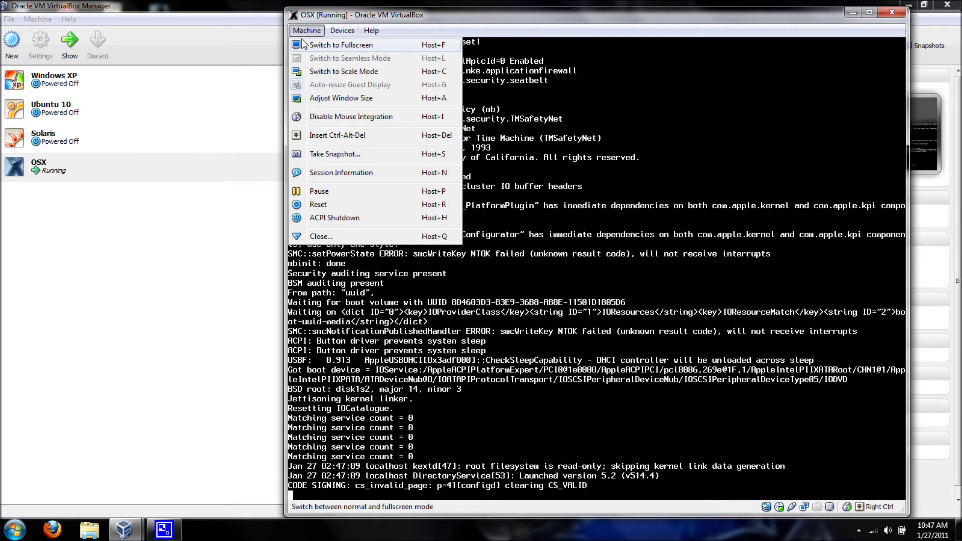
pyautogui.click(331, 44)
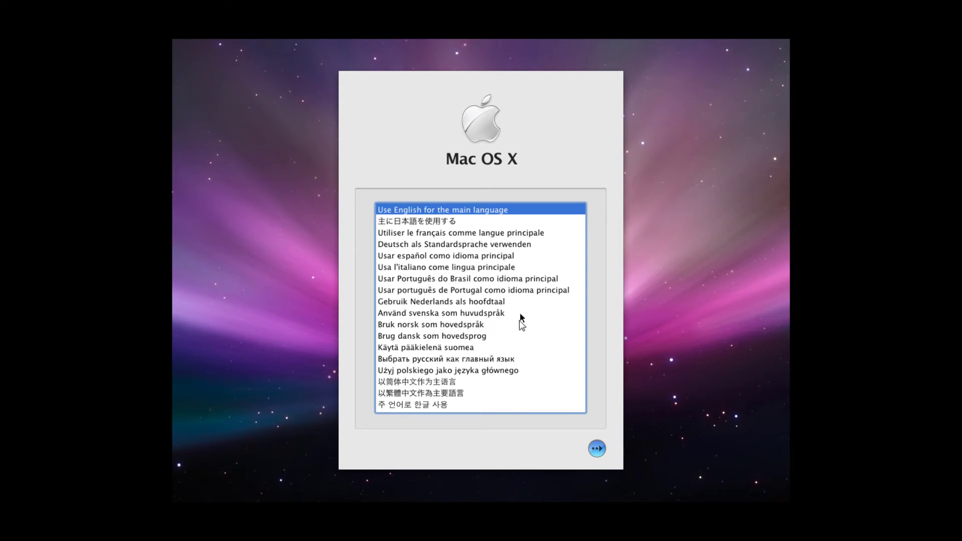
pyautogui.click(601, 451)
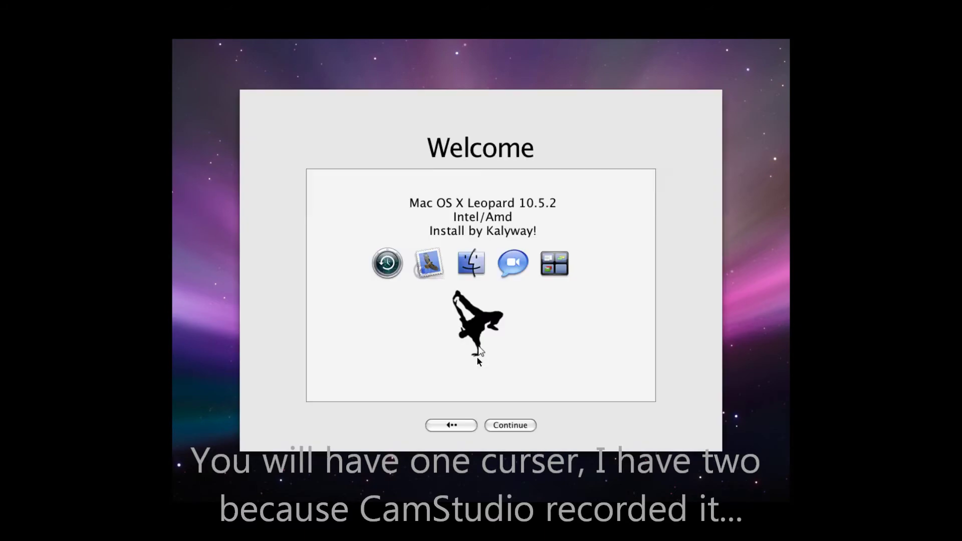
pyautogui.click(515, 425)
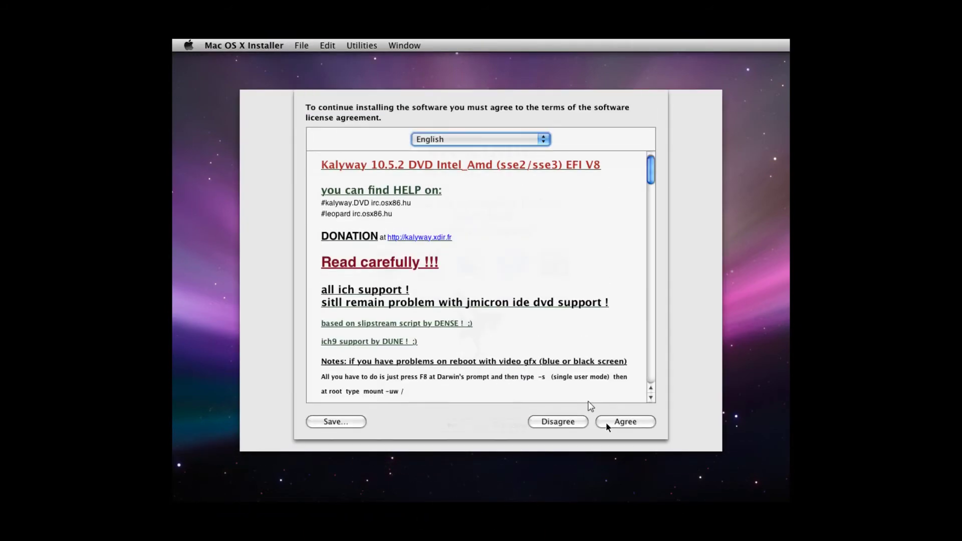
pyautogui.click(607, 424)
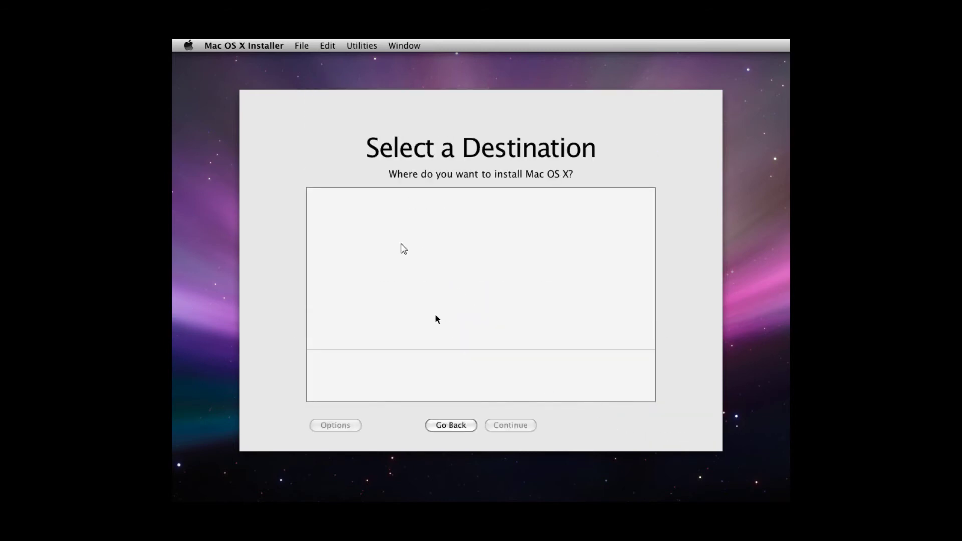
# Use Disk Utility to partition the 20 GB VBOX hard disk as 1 Partition named OS, and return to the installer.
pyautogui.click(362, 45)
pyautogui.click(403, 133)
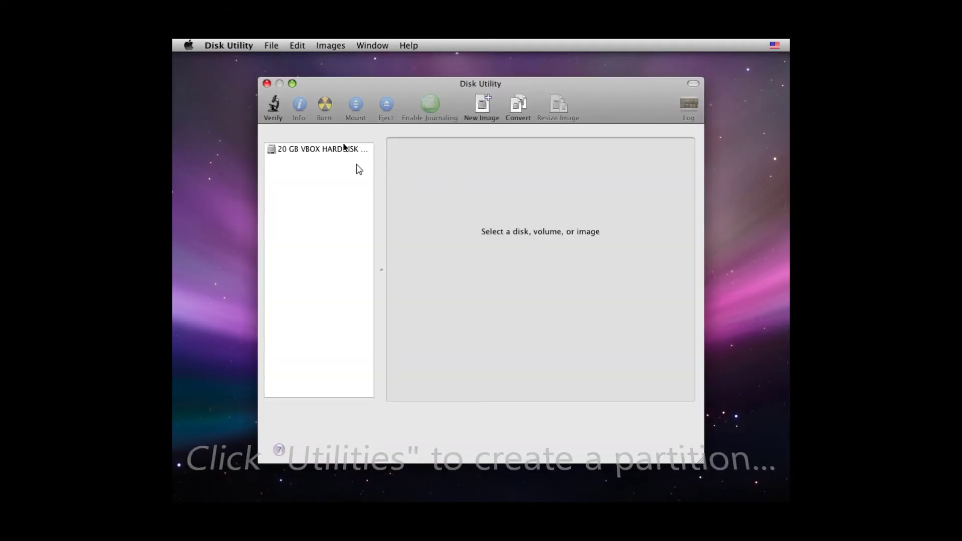
pyautogui.click(317, 148)
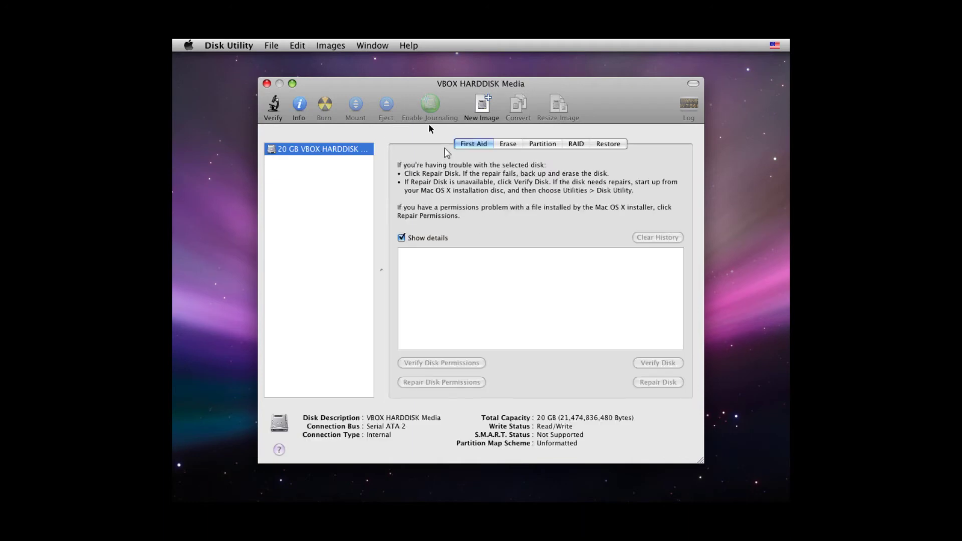
pyautogui.click(539, 144)
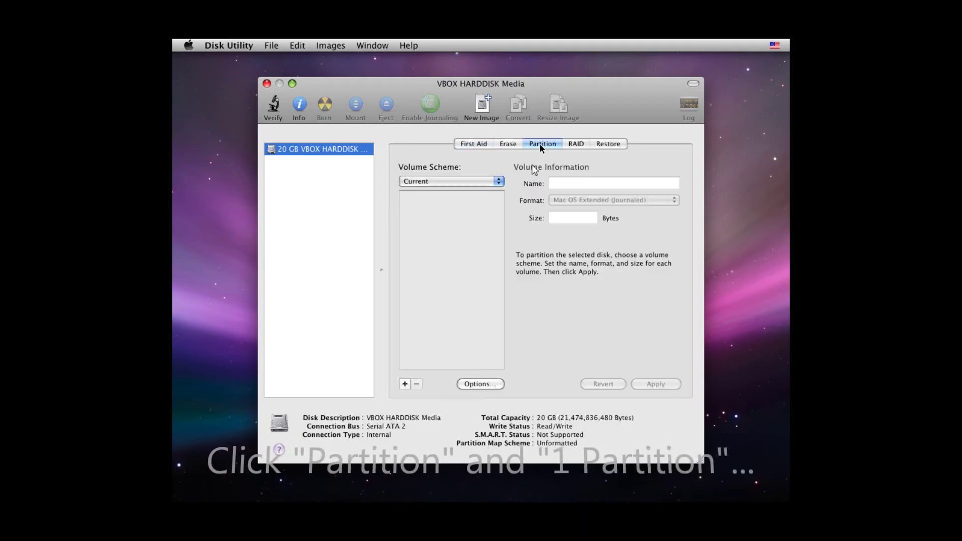
pyautogui.click(451, 182)
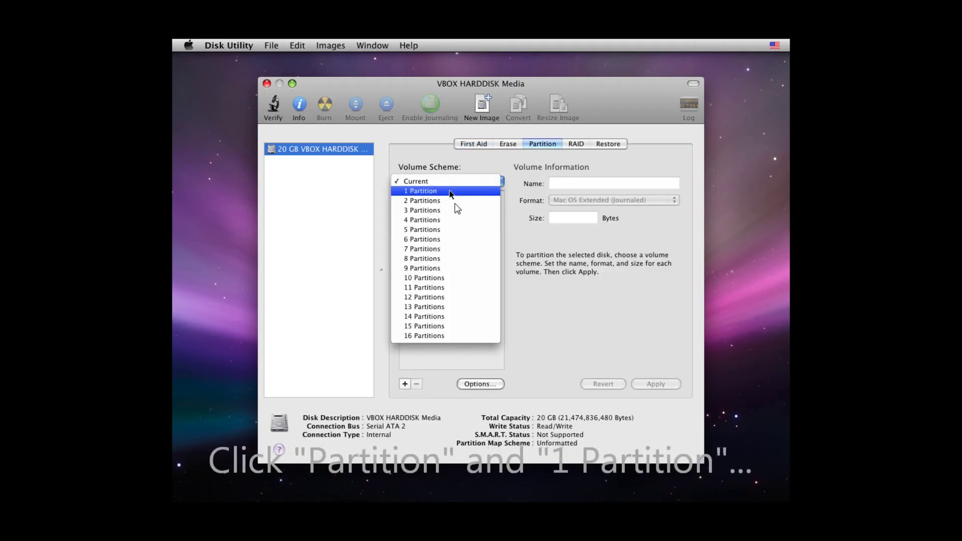
pyautogui.click(449, 192)
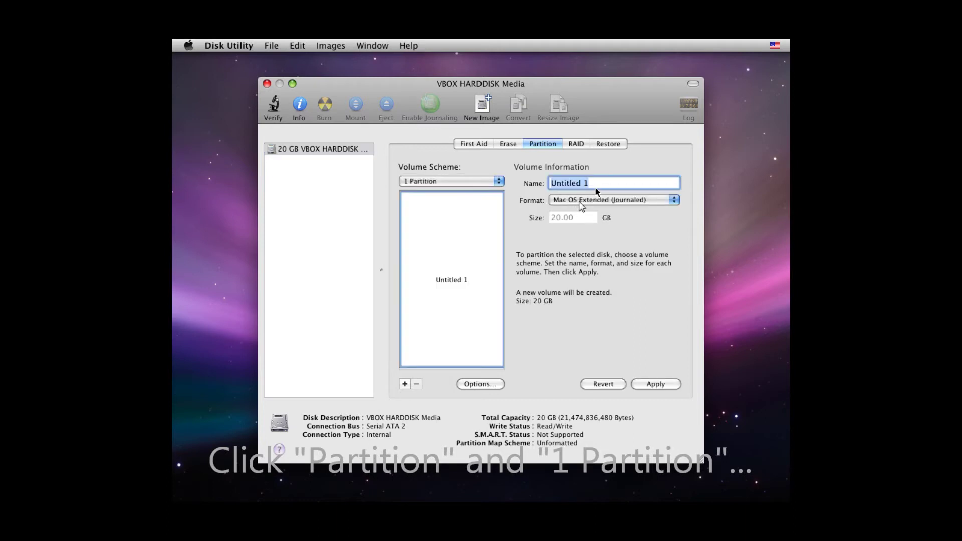
pyautogui.write('OS')
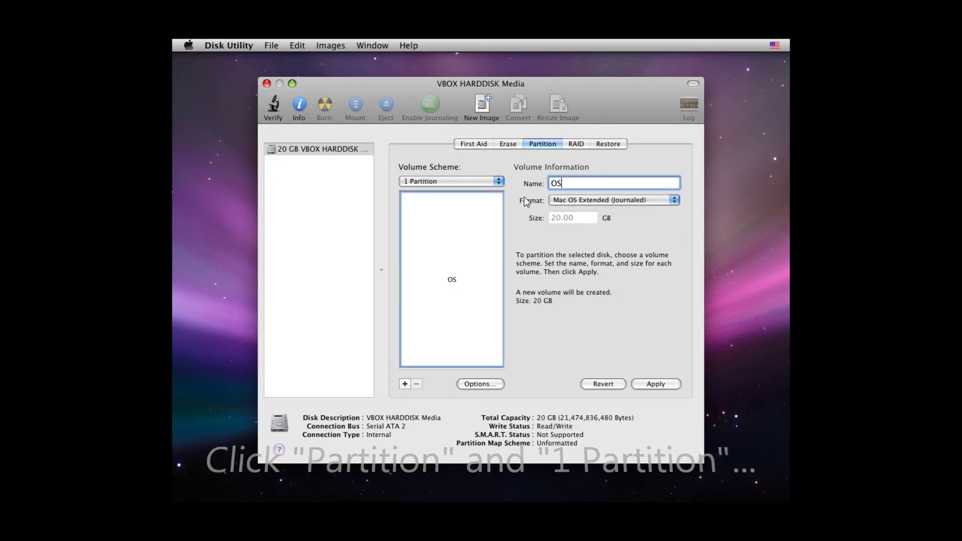
pyautogui.click(652, 384)
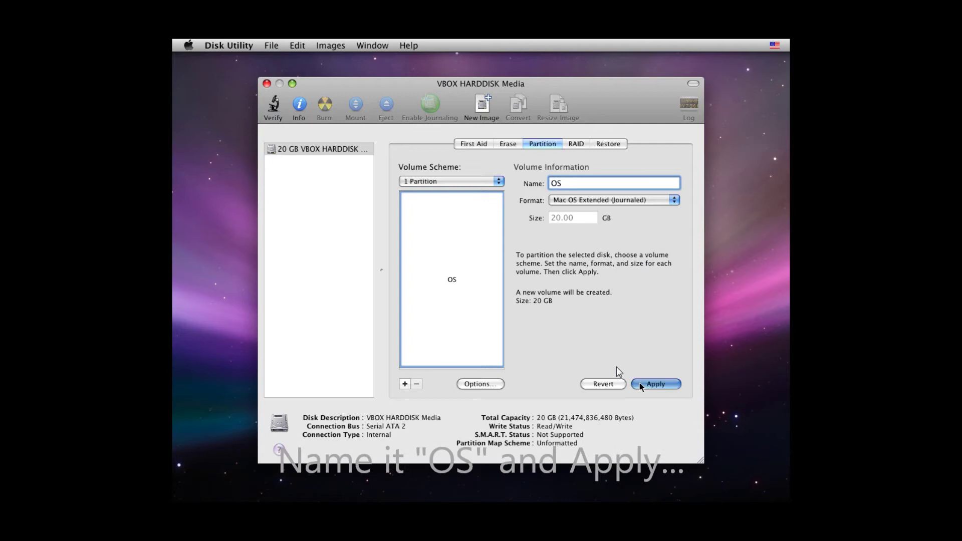
pyautogui.click(566, 237)
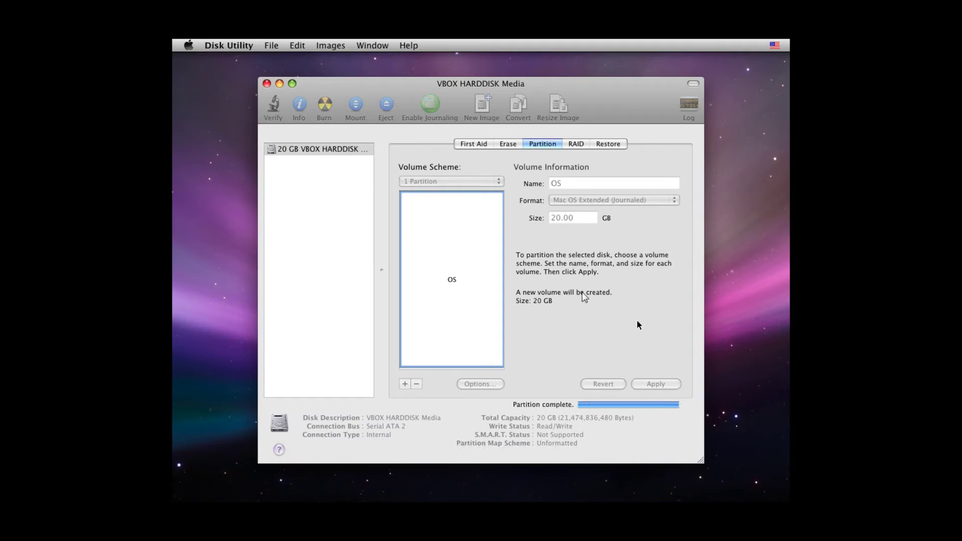
pyautogui.click(266, 85)
# Choose the OS volume as the destination and start installing Mac OS X, skipping the installation DVD check.
pyautogui.click(362, 211)
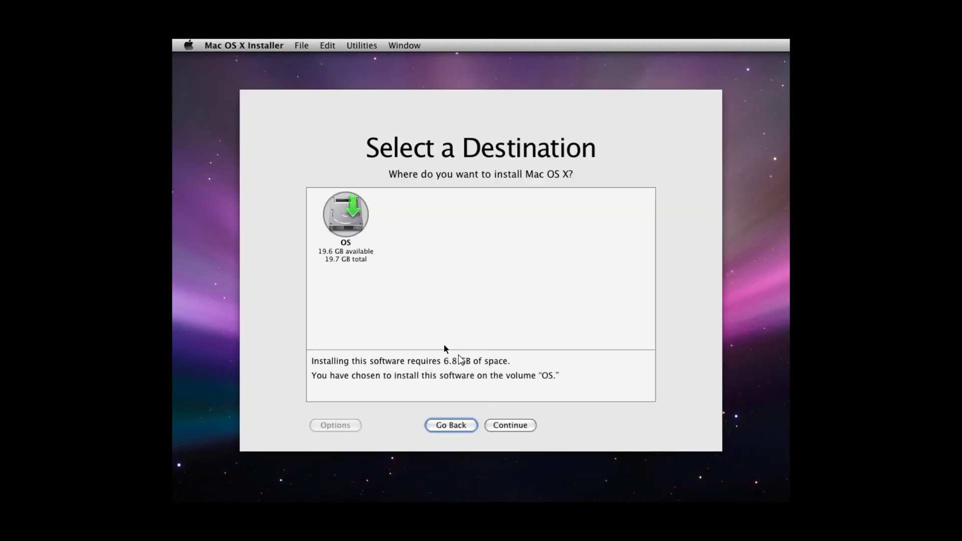
pyautogui.click(506, 427)
pyautogui.click(506, 426)
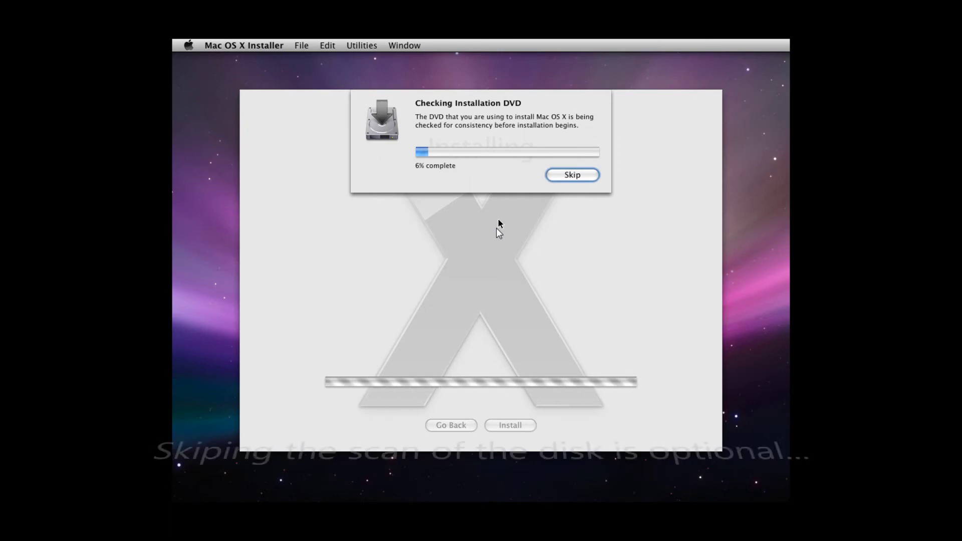
pyautogui.click(571, 175)
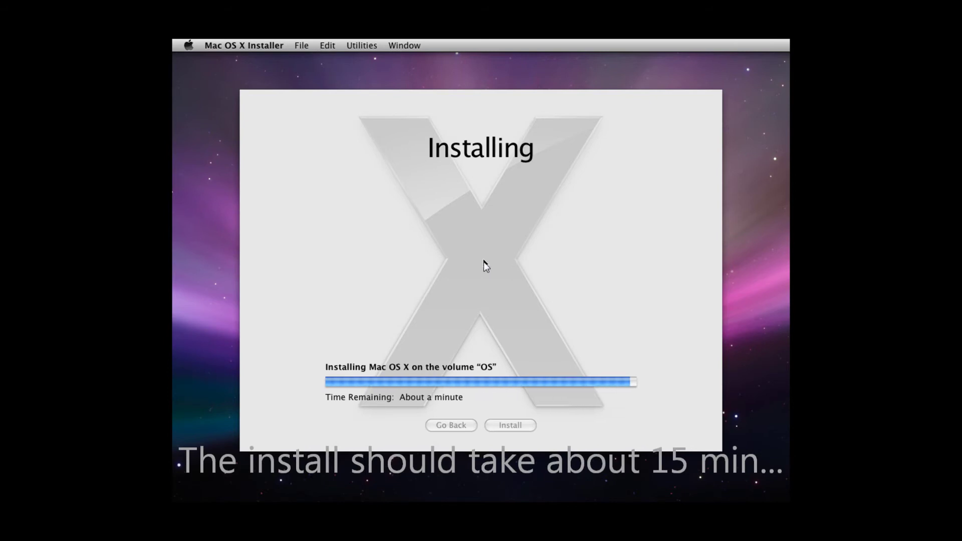
# Restart from the completed Mac OS X installer, and power off the OSX virtual machine at the Darwin boot screen.
pyautogui.moveTo(532, 536)
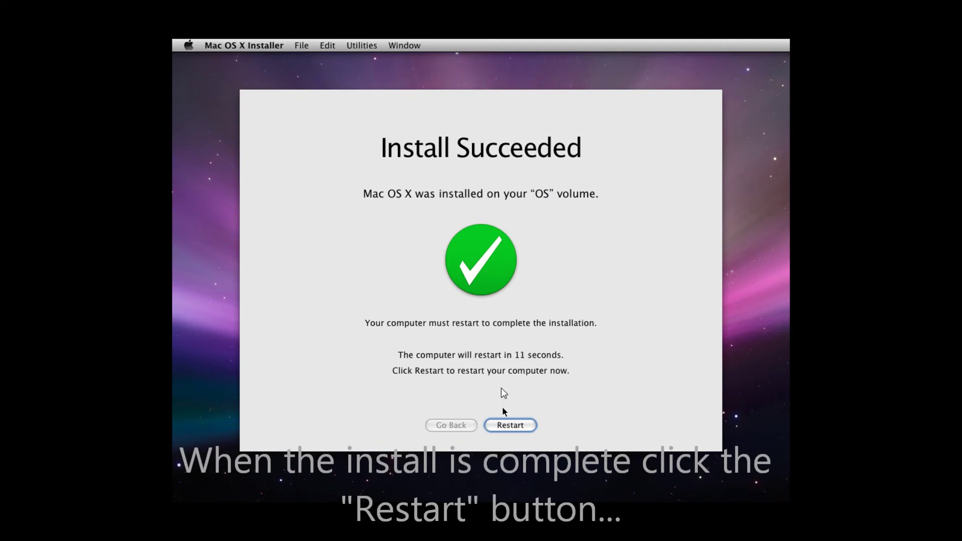
pyautogui.click(507, 424)
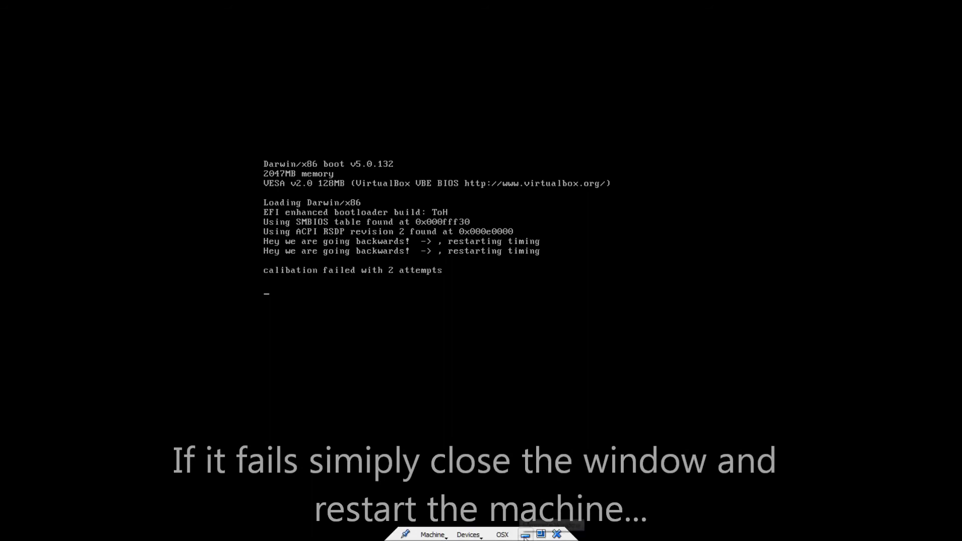
pyautogui.click(556, 535)
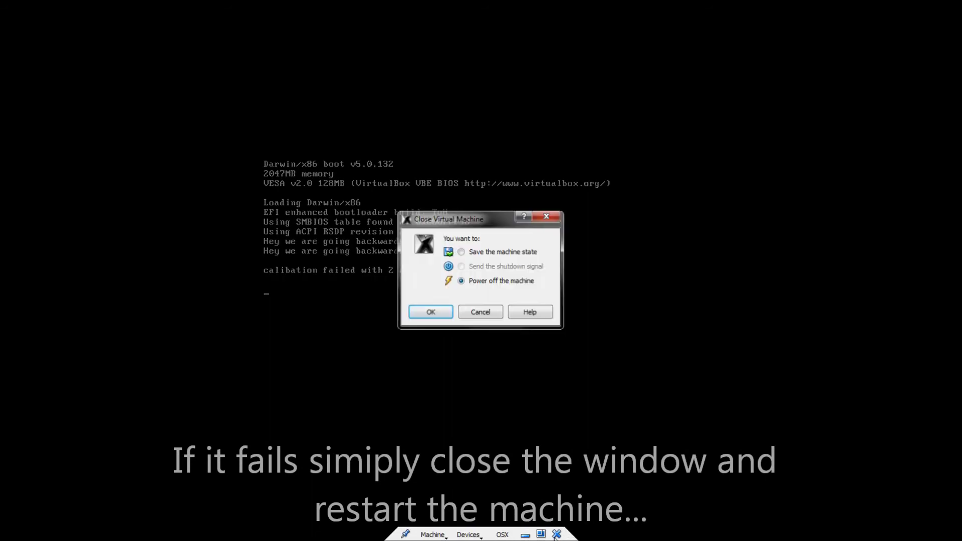
pyautogui.click(429, 315)
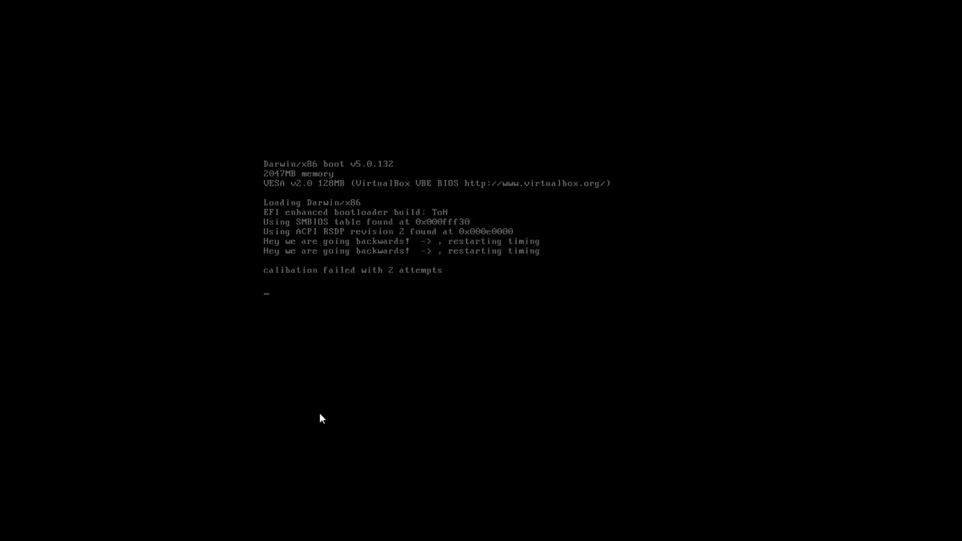